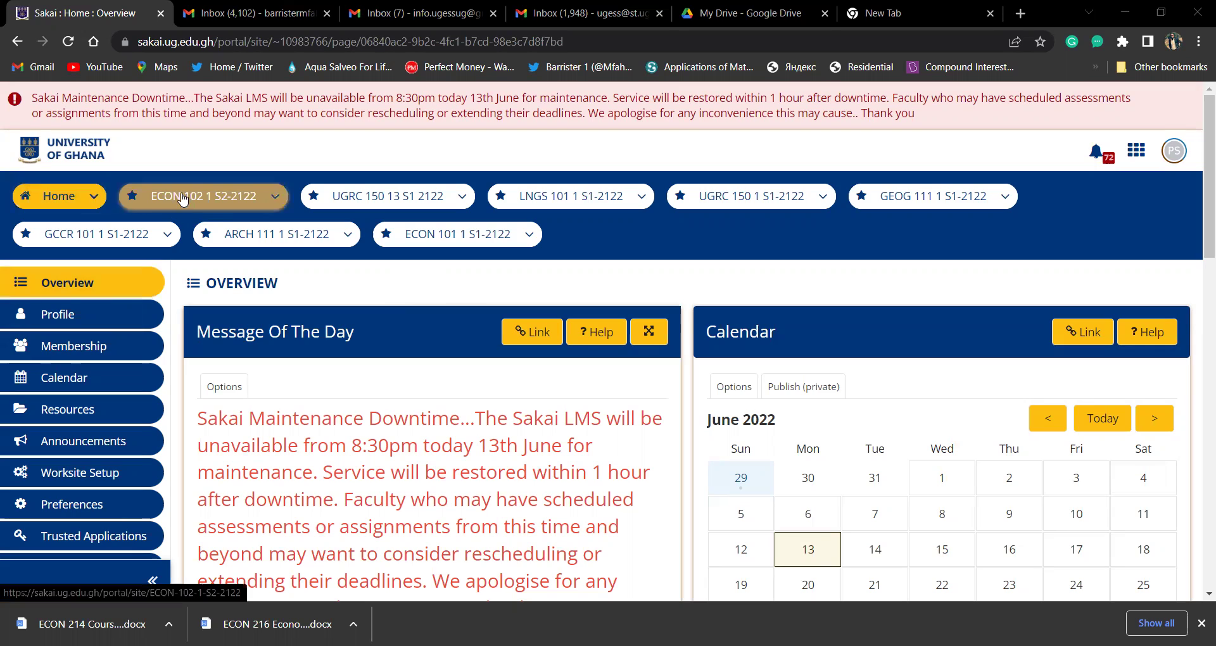
# - Open the Membership page of the Home site and show its list of joinable sites
pyautogui.click(70, 201)
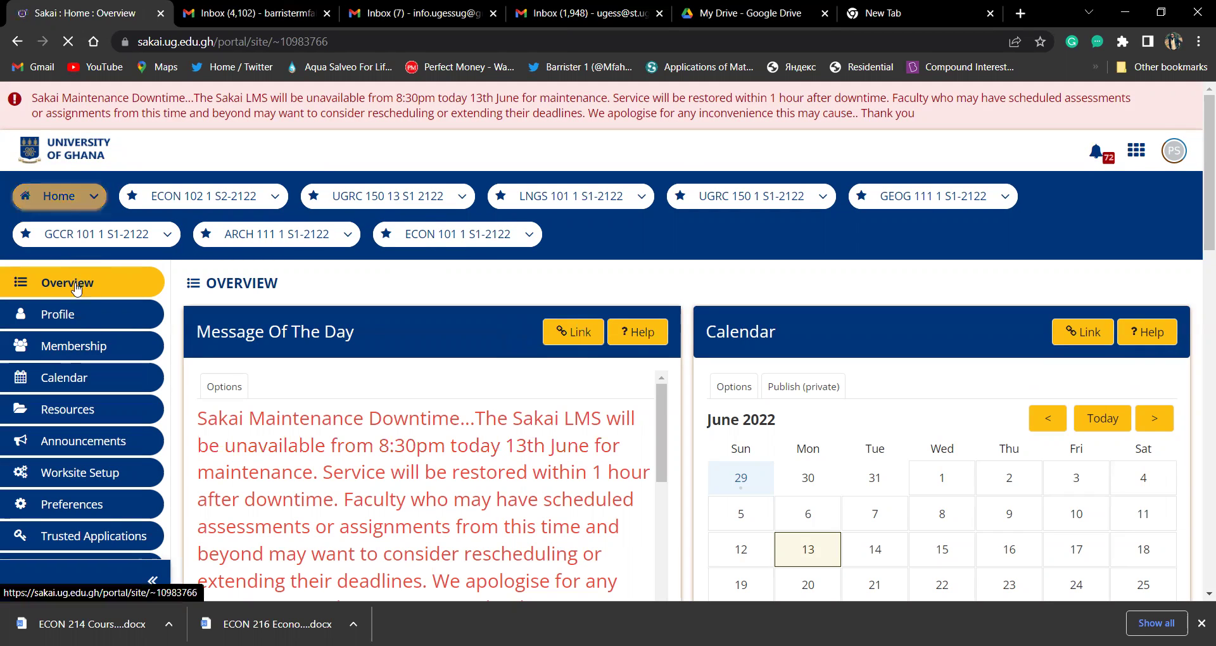
pyautogui.click(71, 347)
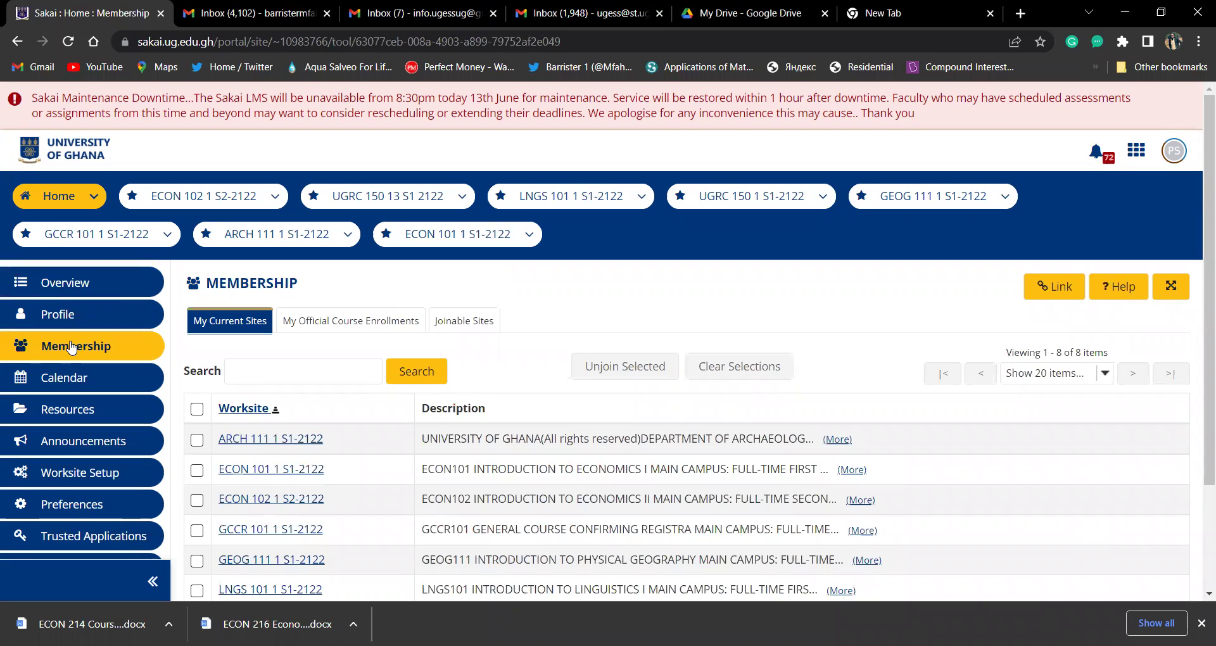
pyautogui.click(66, 349)
pyautogui.scroll(-2, 260, 338)
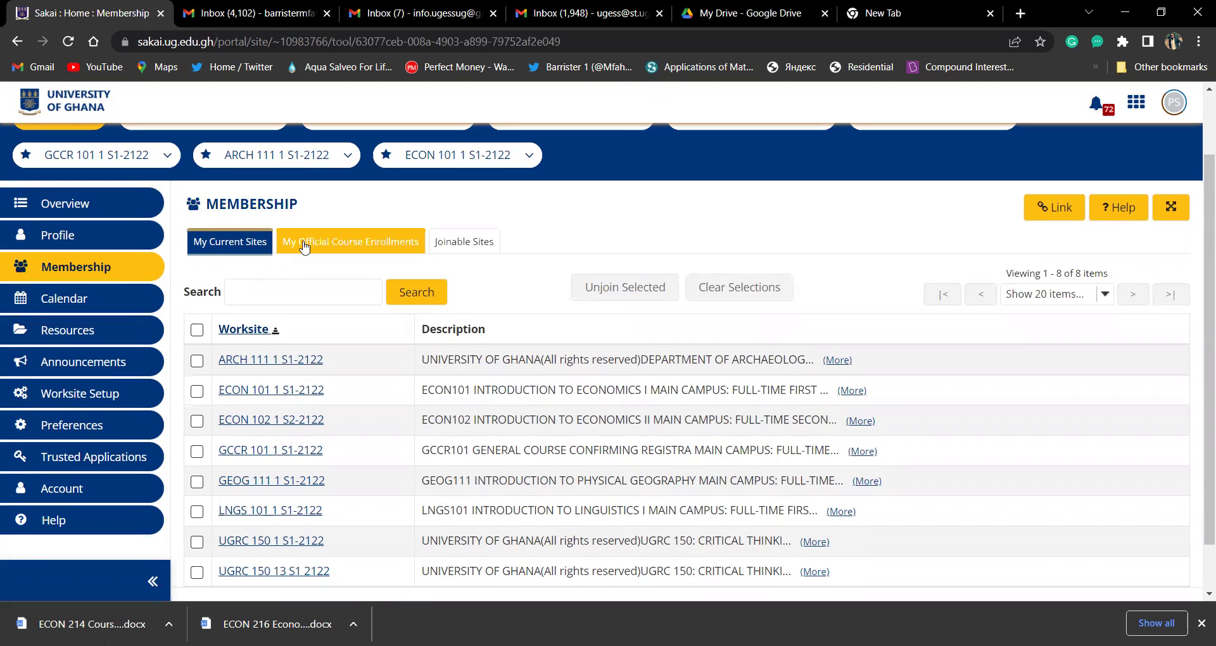
pyautogui.click(455, 246)
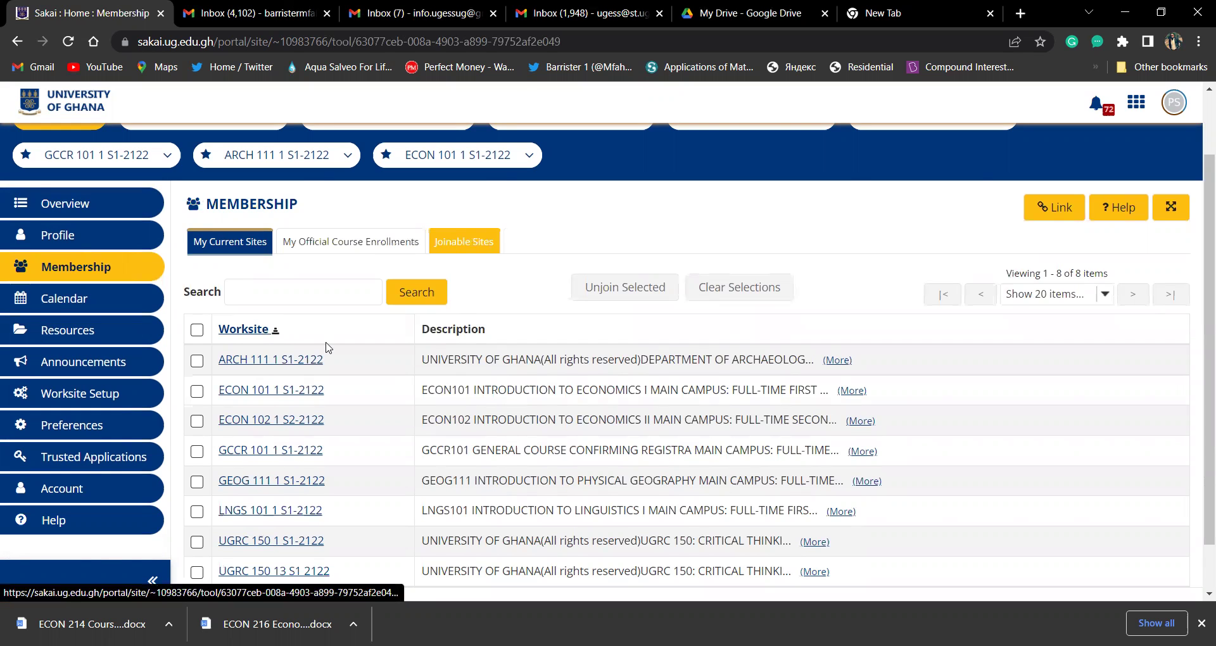
pyautogui.scroll(-3, 297, 399)
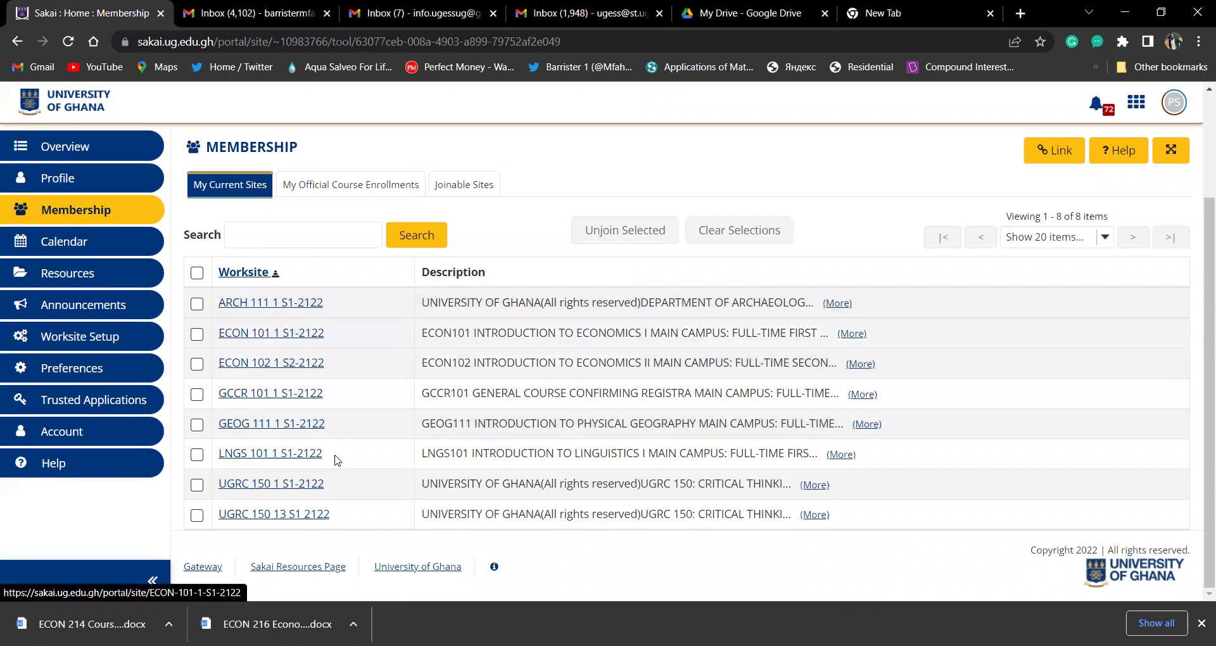
pyautogui.scroll(3, 329, 405)
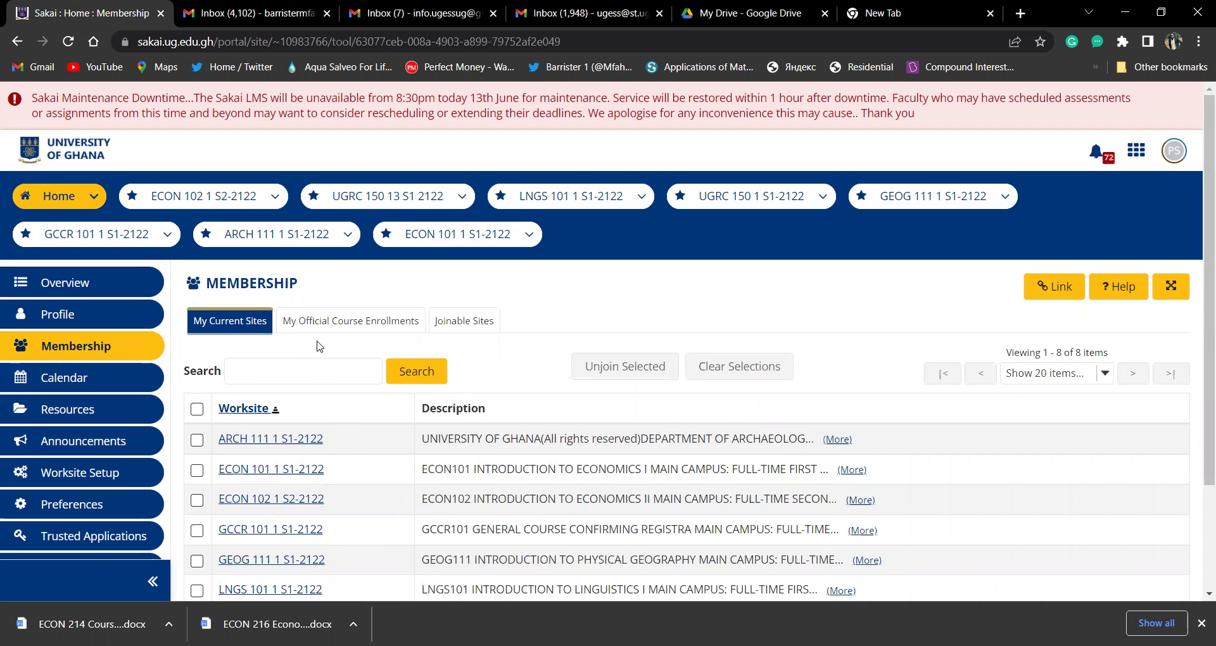
pyautogui.click(461, 326)
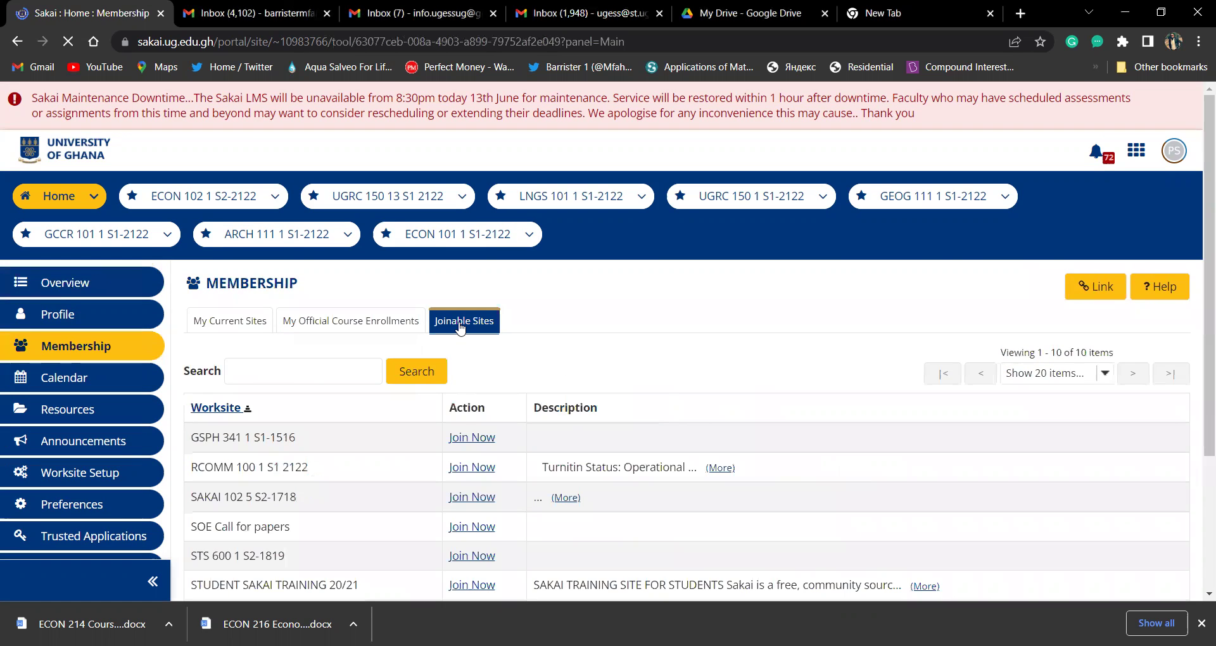
# - Join the RCOMM 100 1 S1 2122 worksite from the joinable sites list
pyautogui.scroll(-2, 246, 320)
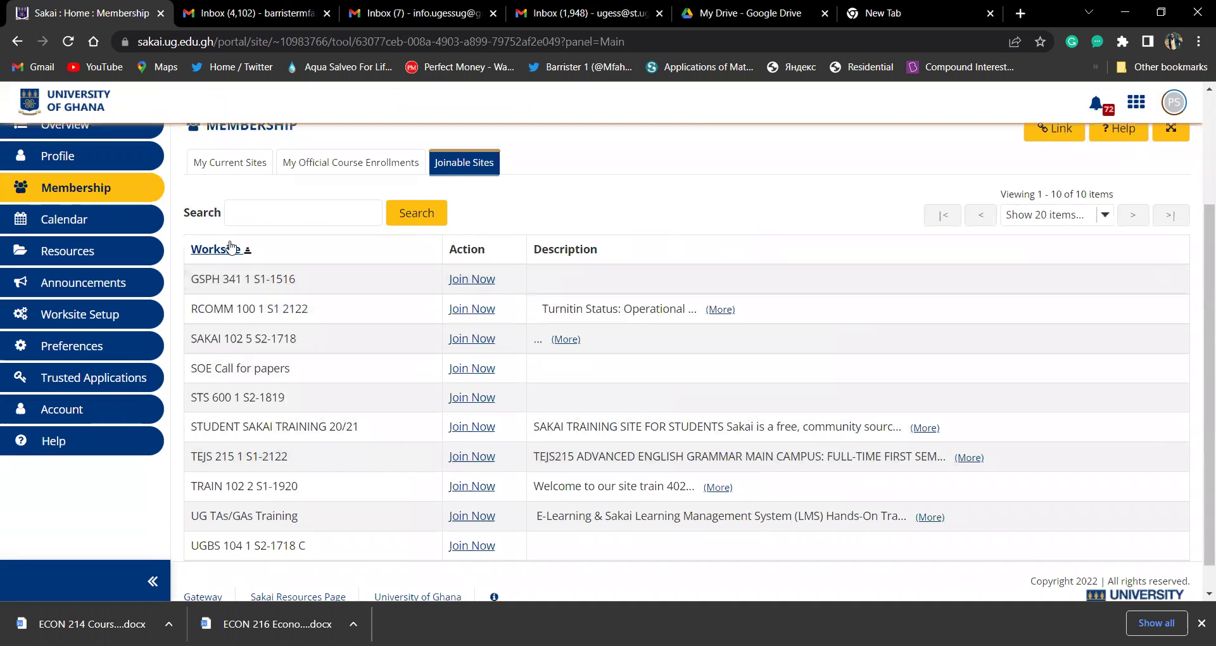
pyautogui.scroll(1, 304, 310)
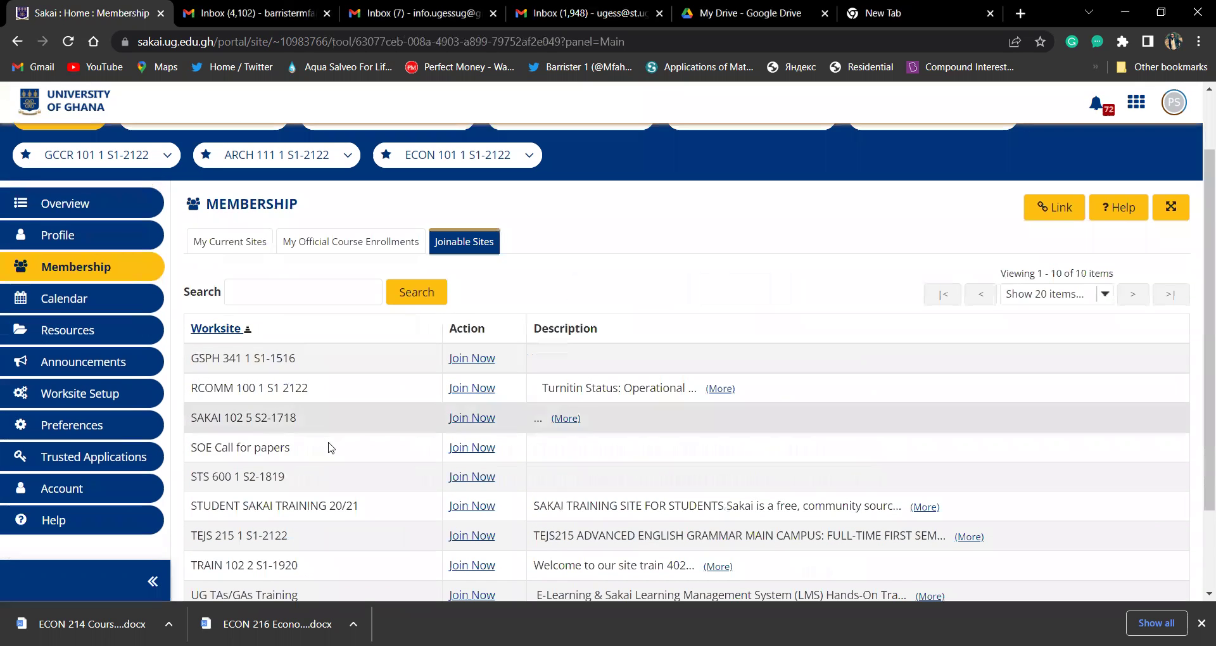
pyautogui.scroll(-1, 328, 449)
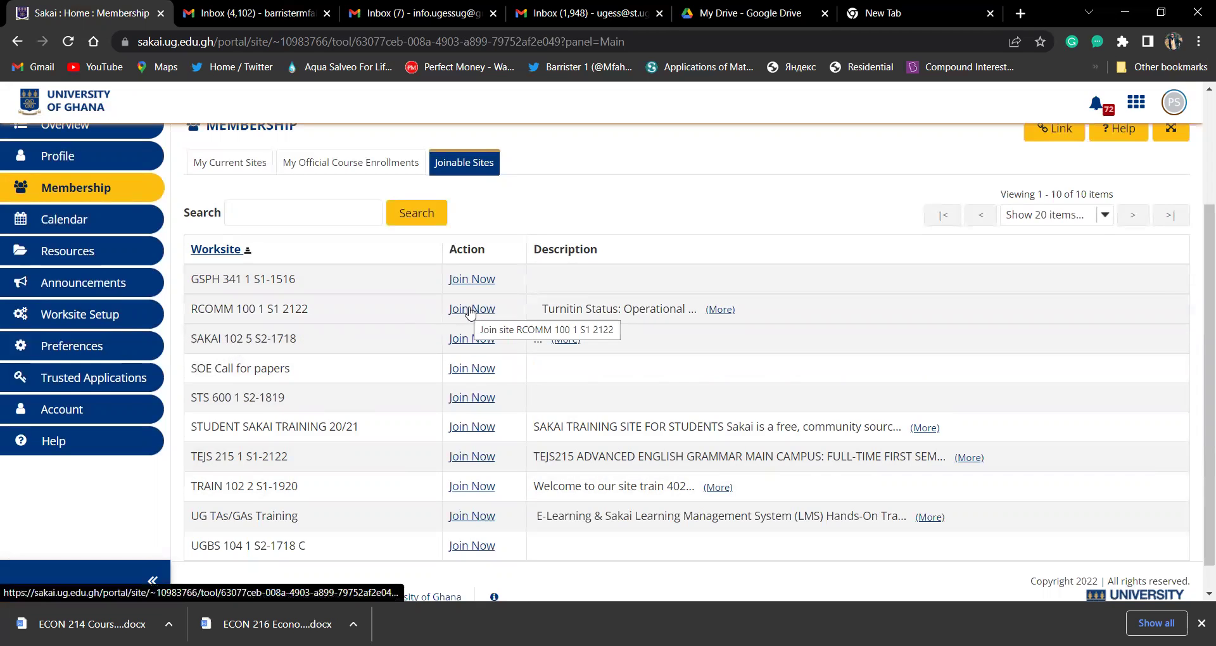
pyautogui.click(469, 311)
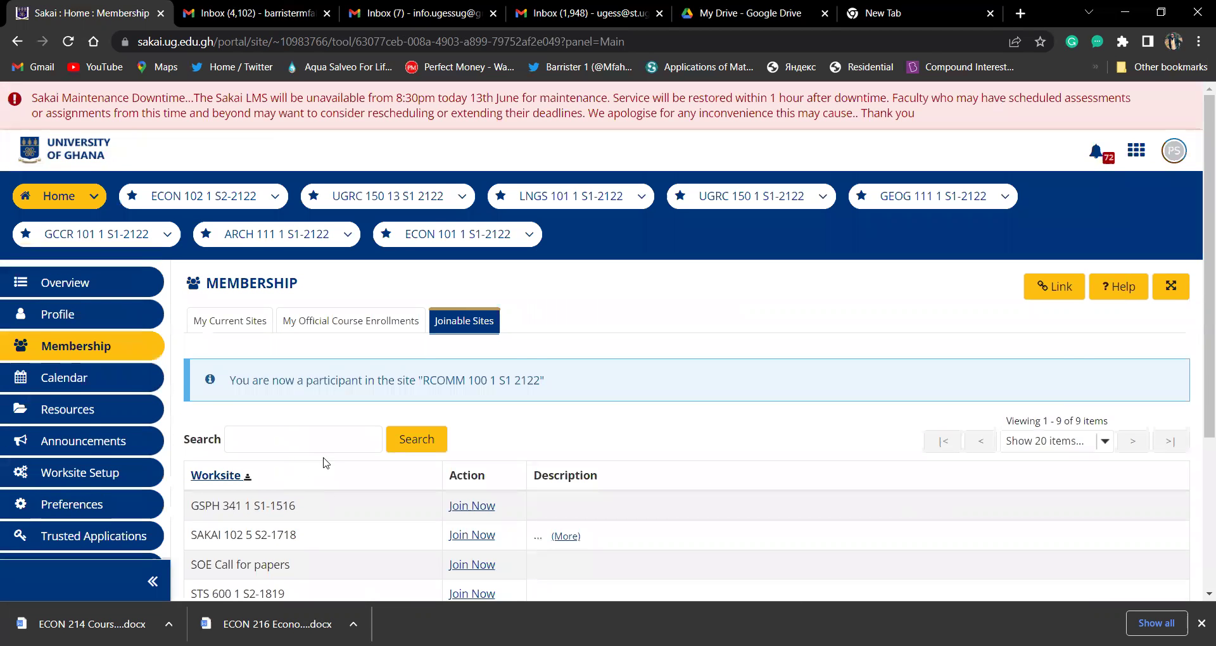
pyautogui.scroll(-3, 329, 462)
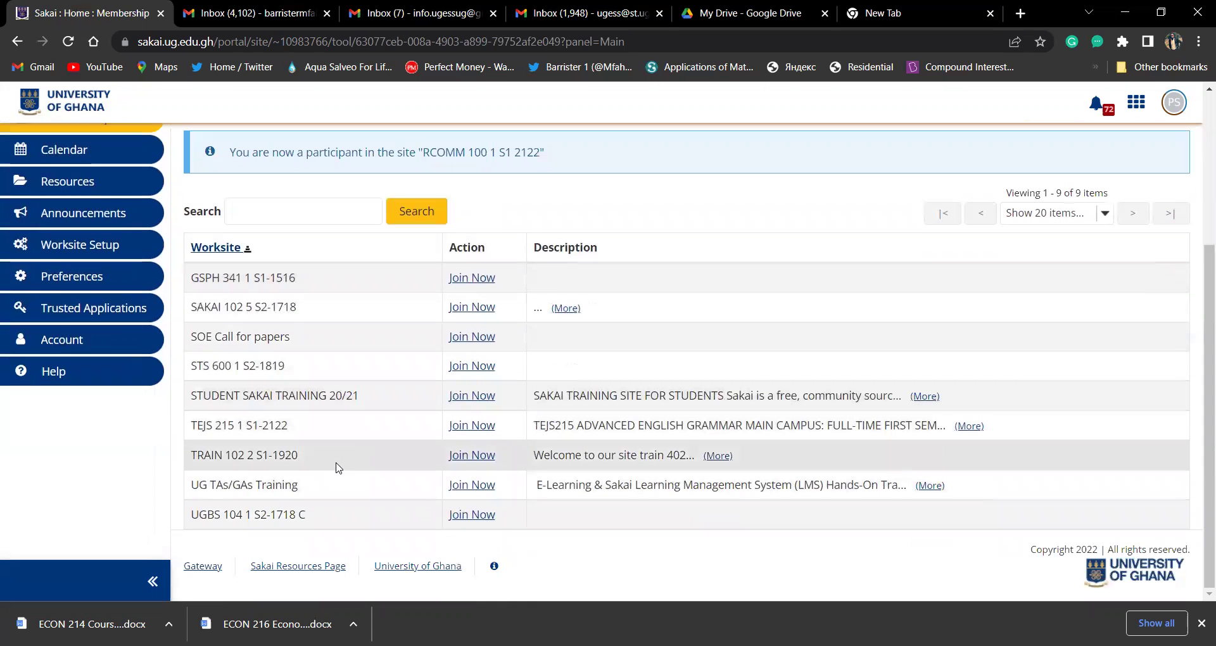
pyautogui.scroll(2, 338, 468)
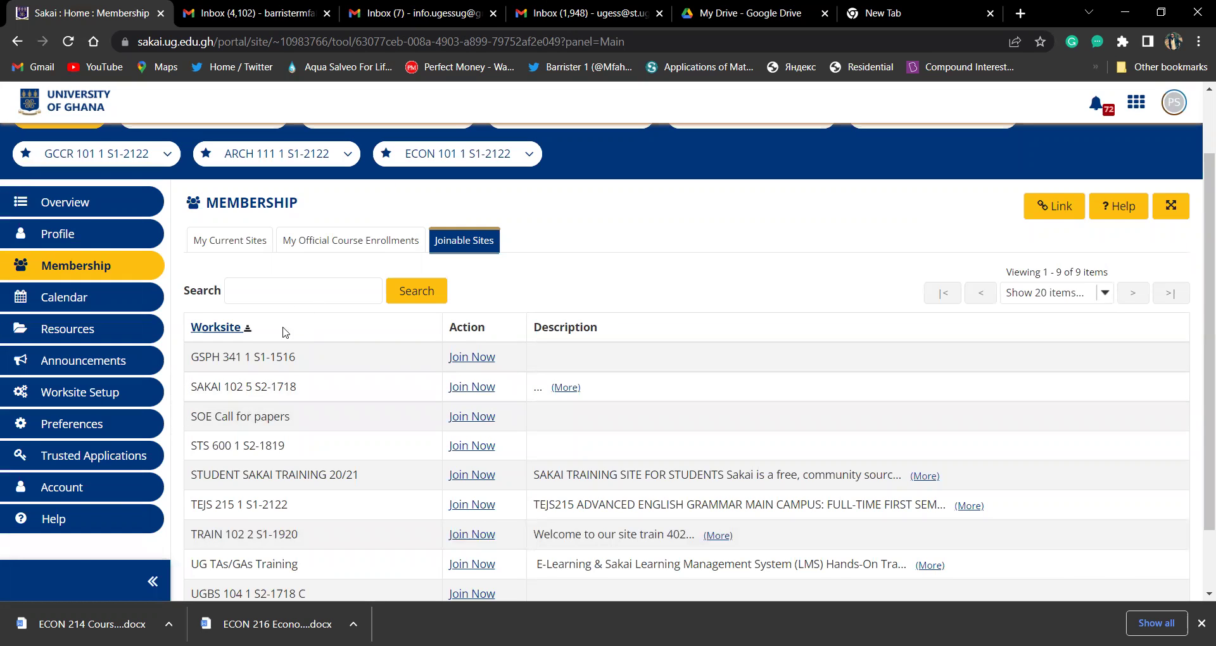
pyautogui.scroll(1, 282, 332)
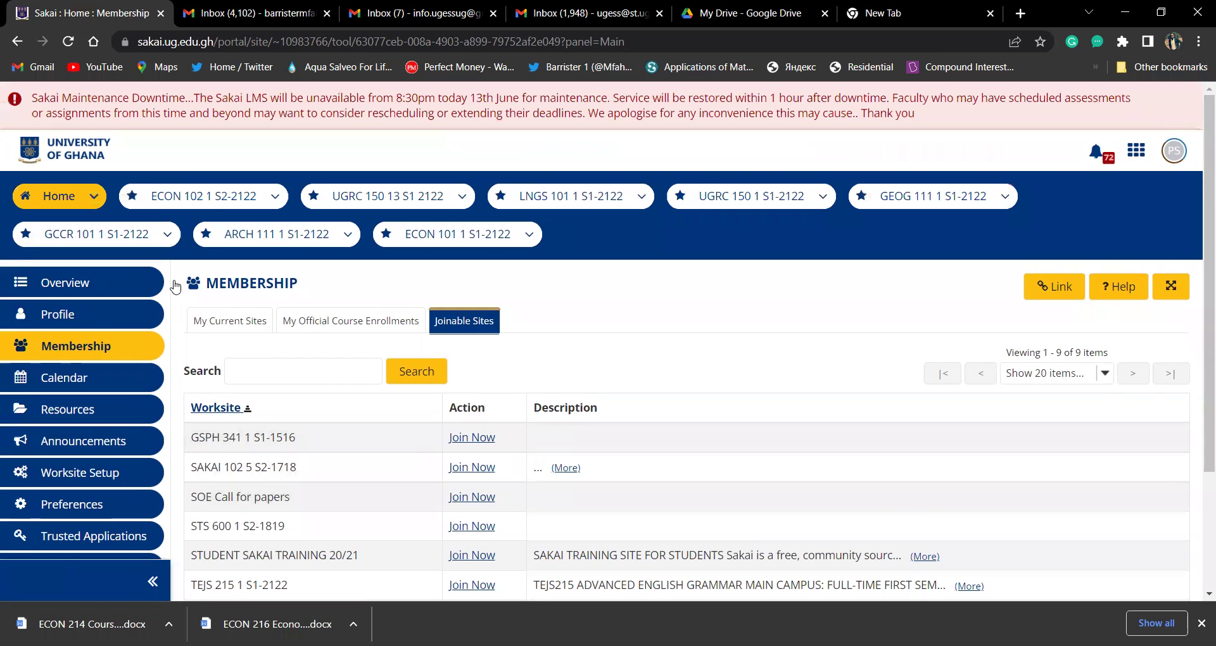
# - Refresh the Home site, then open the assignments list of the RCOMM 100 1 S1 2122 site
pyautogui.click(71, 204)
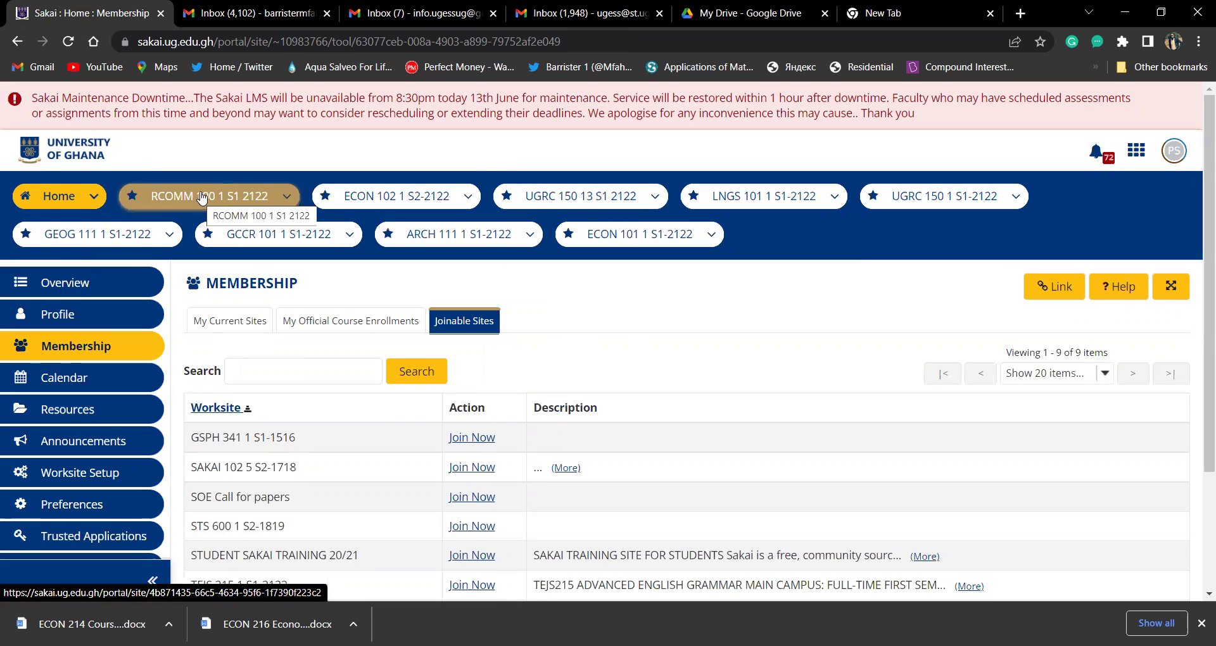
pyautogui.click(202, 197)
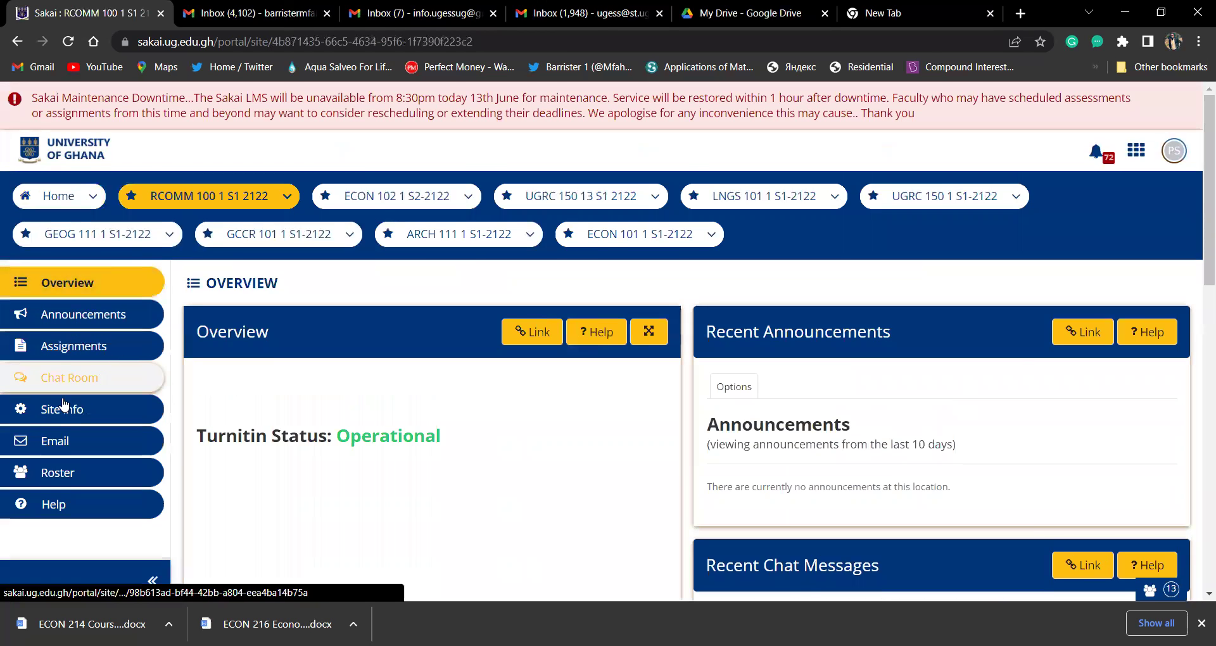
pyautogui.click(69, 342)
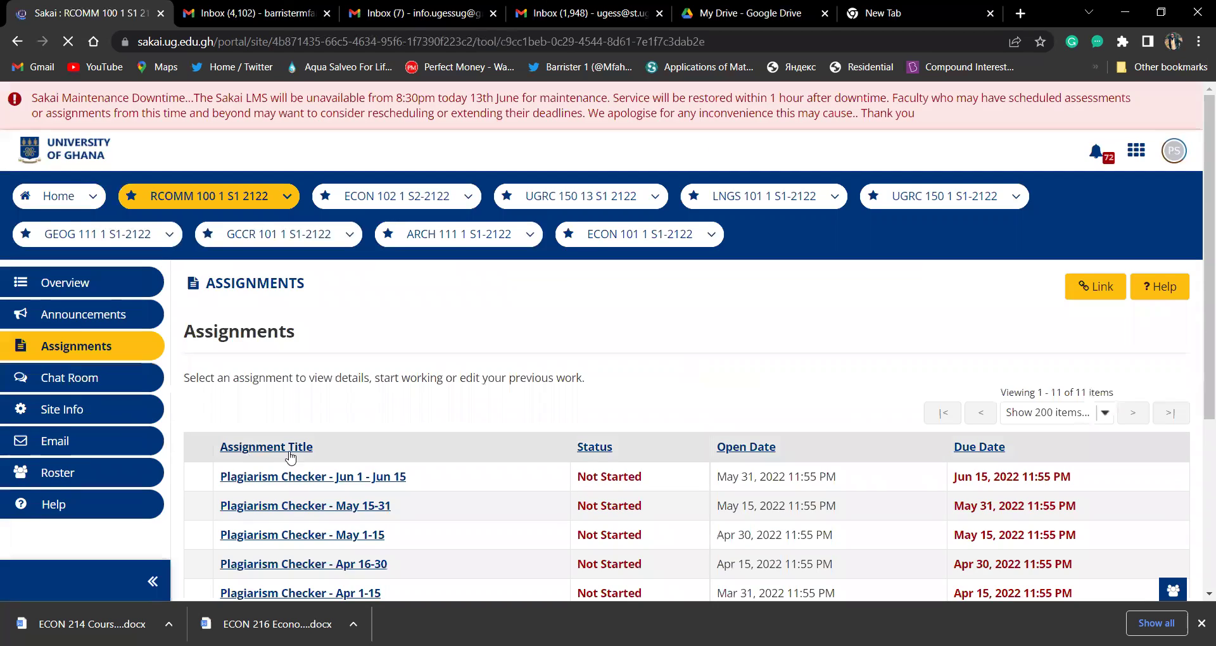
# - Open the "Plagiarism Checker - Jun 1 - Jun 15" assignment and go to its submission attachments section
pyautogui.scroll(-4, 354, 380)
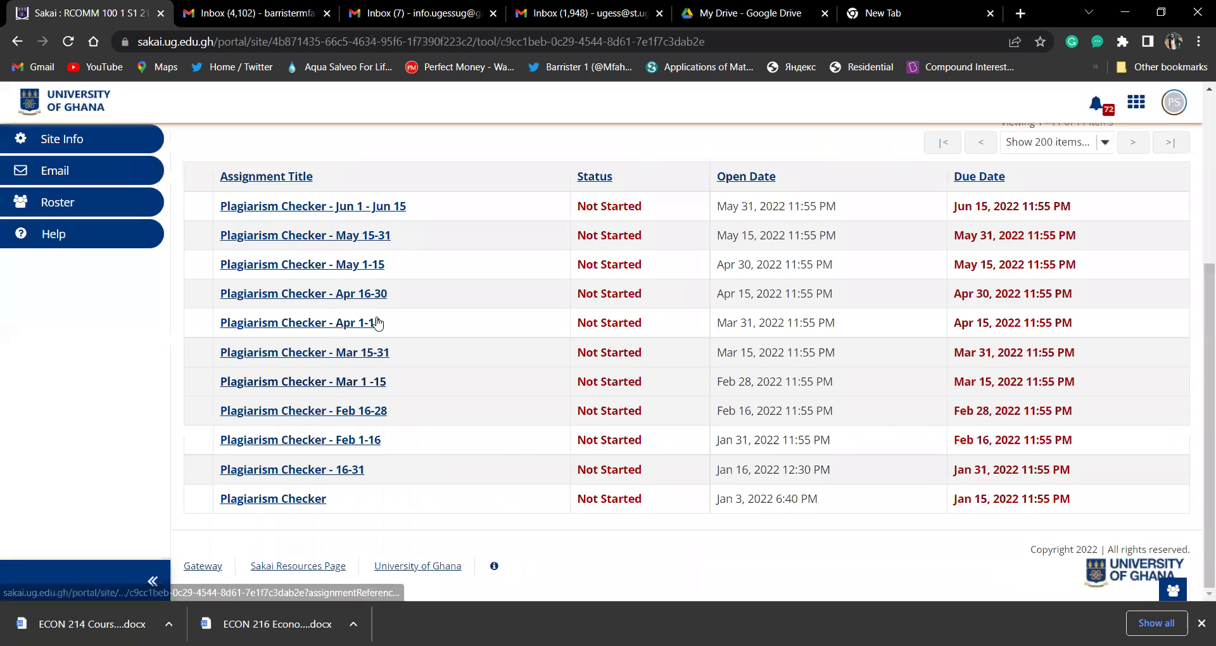
pyautogui.scroll(3, 378, 323)
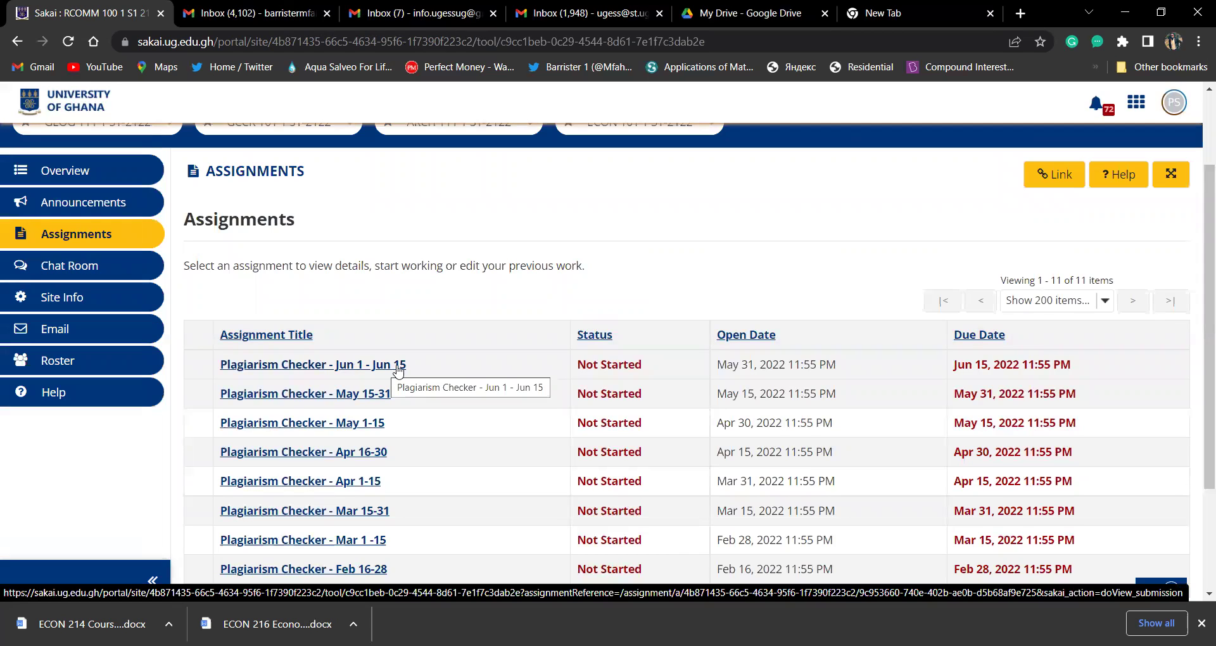
pyautogui.click(318, 371)
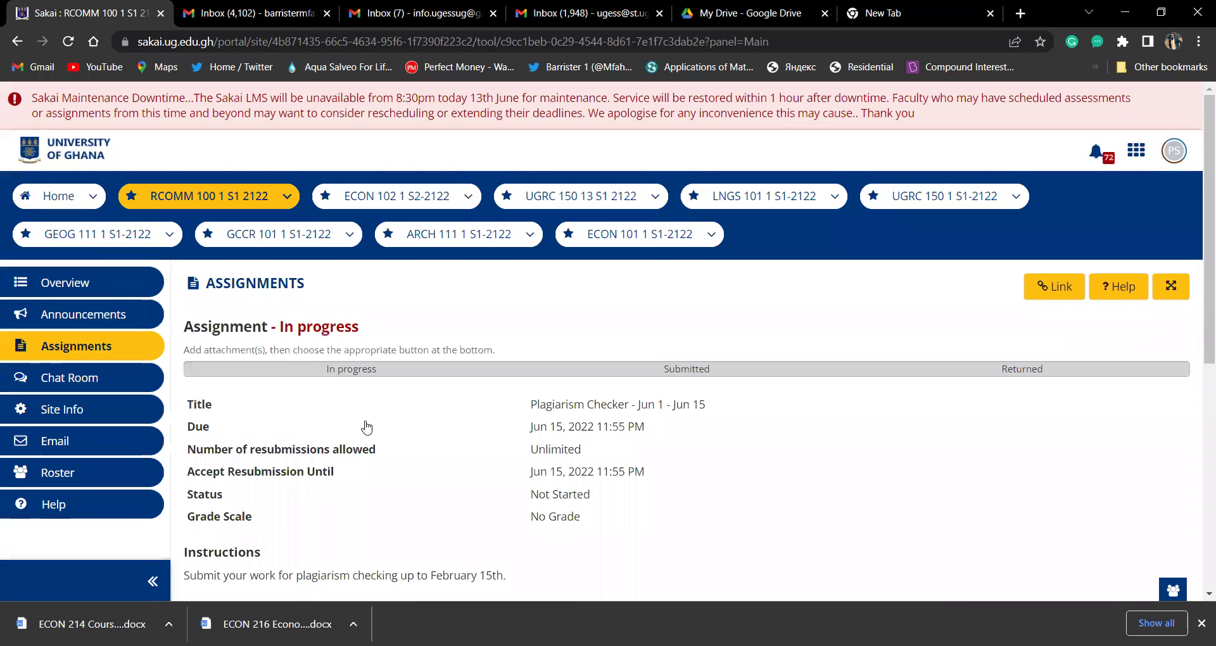
pyautogui.scroll(-7, 366, 427)
pyautogui.scroll(5, 387, 408)
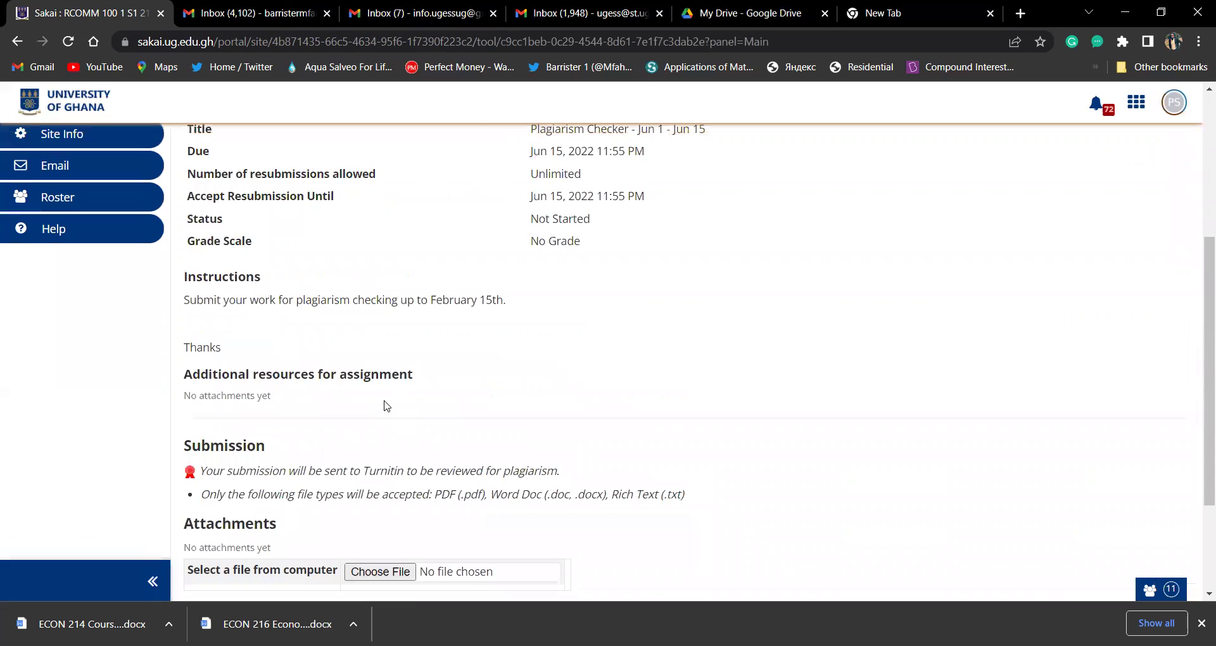
pyautogui.scroll(-5, 386, 406)
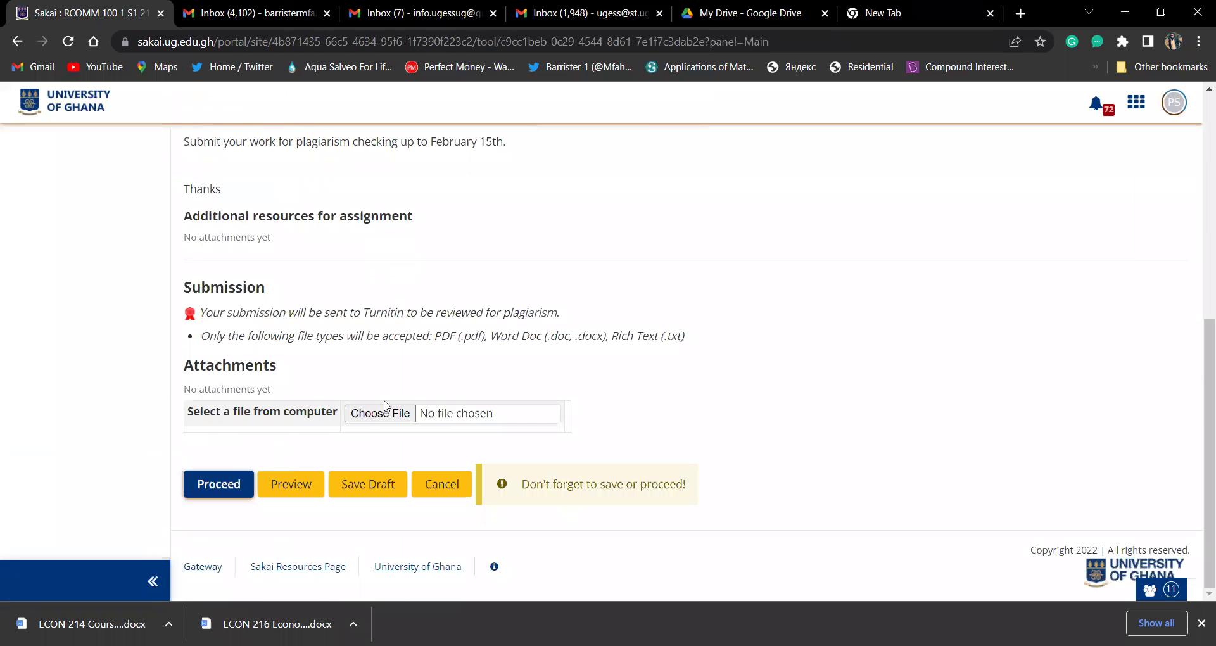
pyautogui.scroll(2, 375, 403)
pyautogui.scroll(-2, 375, 405)
# - Attach the file GEOG 327 PROJECT WORK from the Documents folder to the assignment submission
pyautogui.click(376, 415)
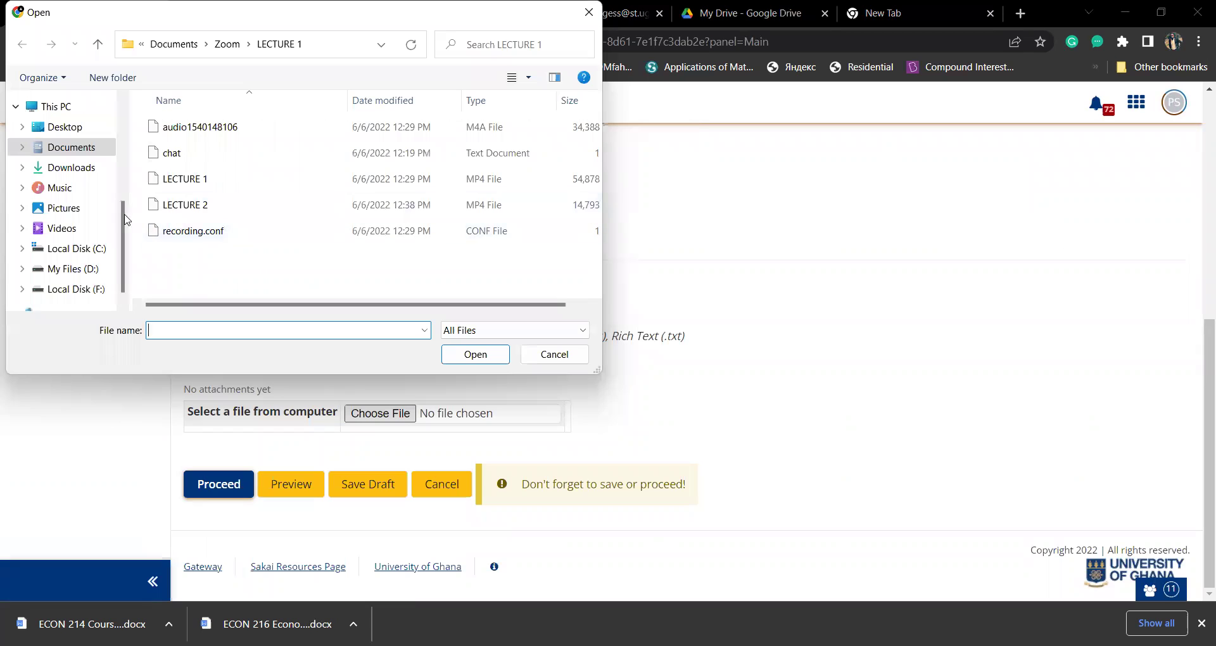
pyautogui.click(72, 150)
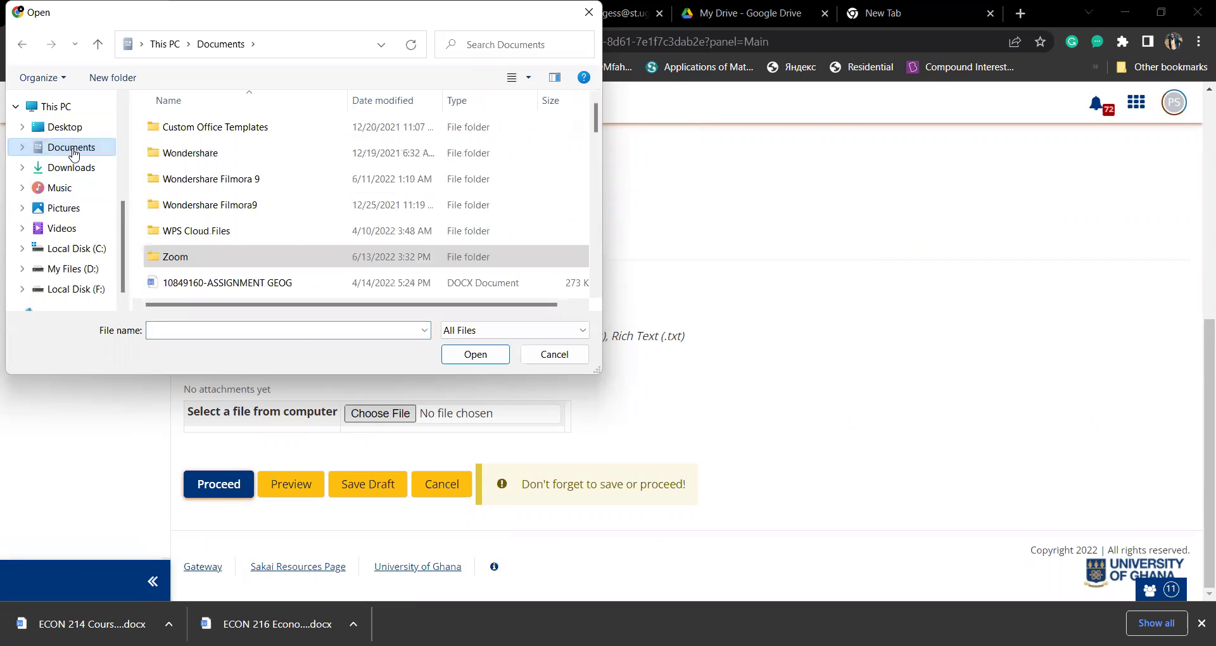
pyautogui.scroll(-5, 235, 234)
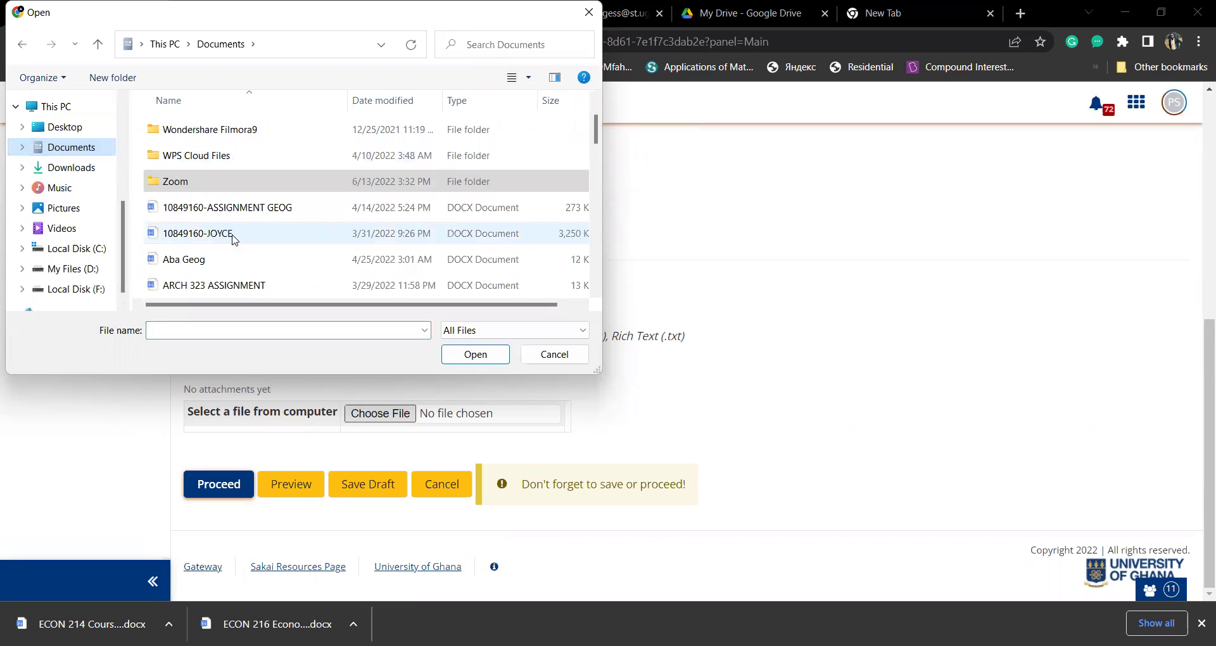
pyautogui.scroll(-3, 234, 243)
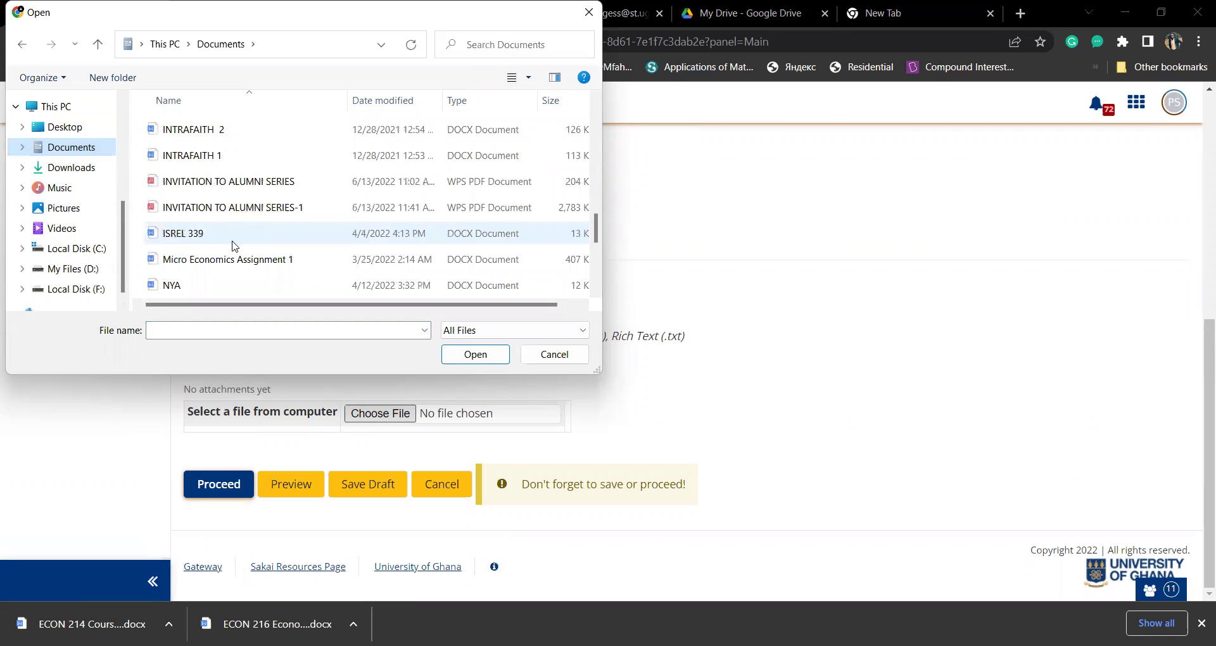
pyautogui.scroll(2, 228, 234)
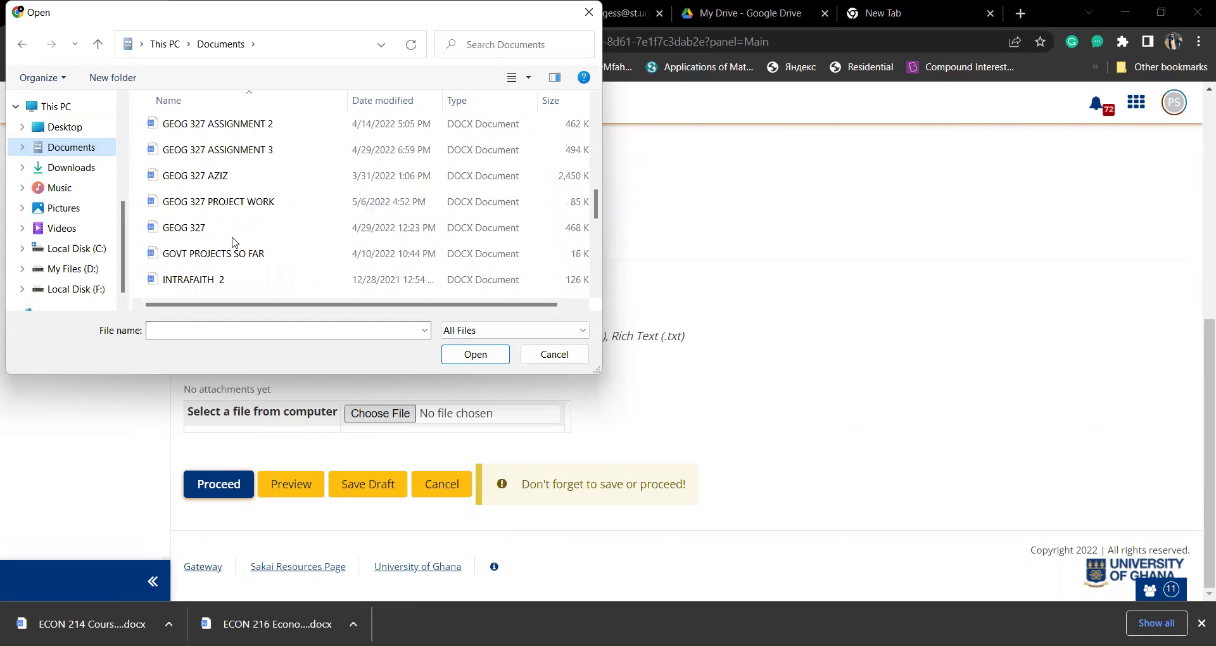
pyautogui.click(231, 206)
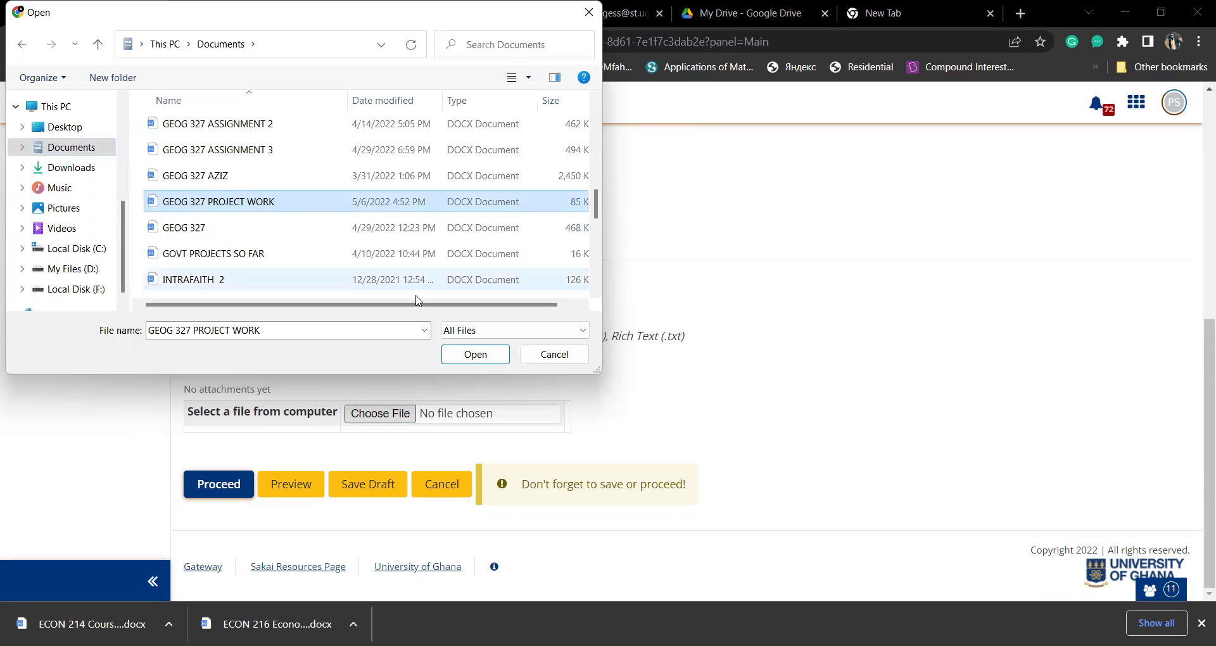
pyautogui.click(475, 355)
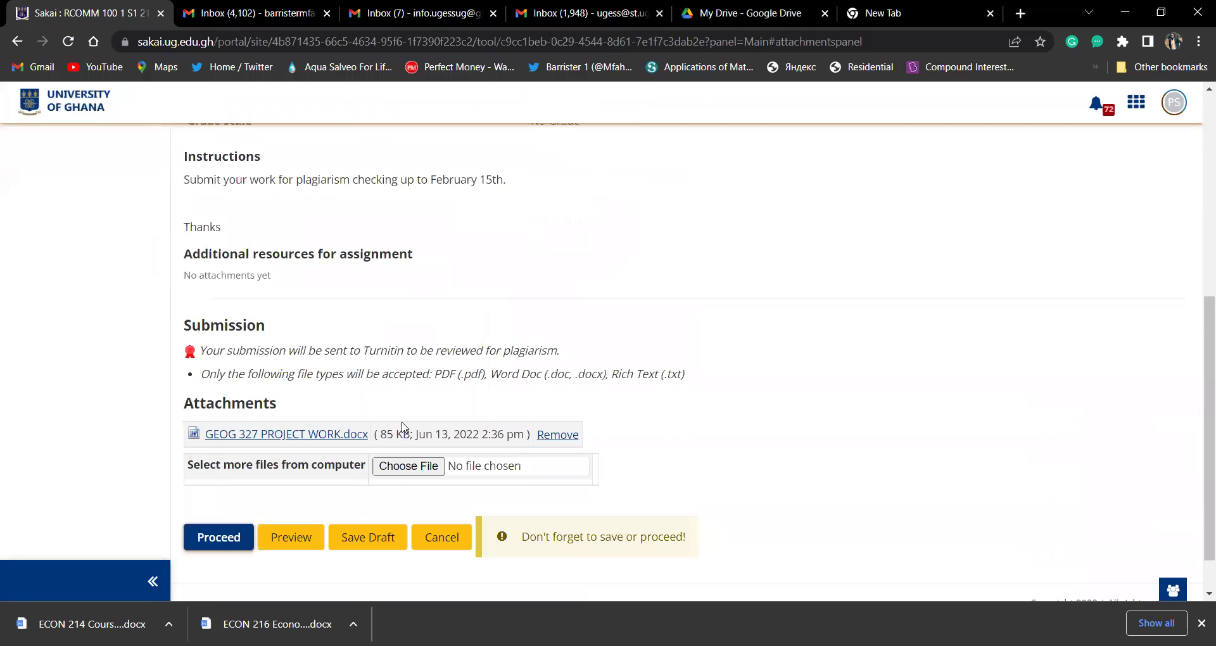
# - Proceed to the submission confirmation and submit the assignment with its attached document
pyautogui.click(220, 545)
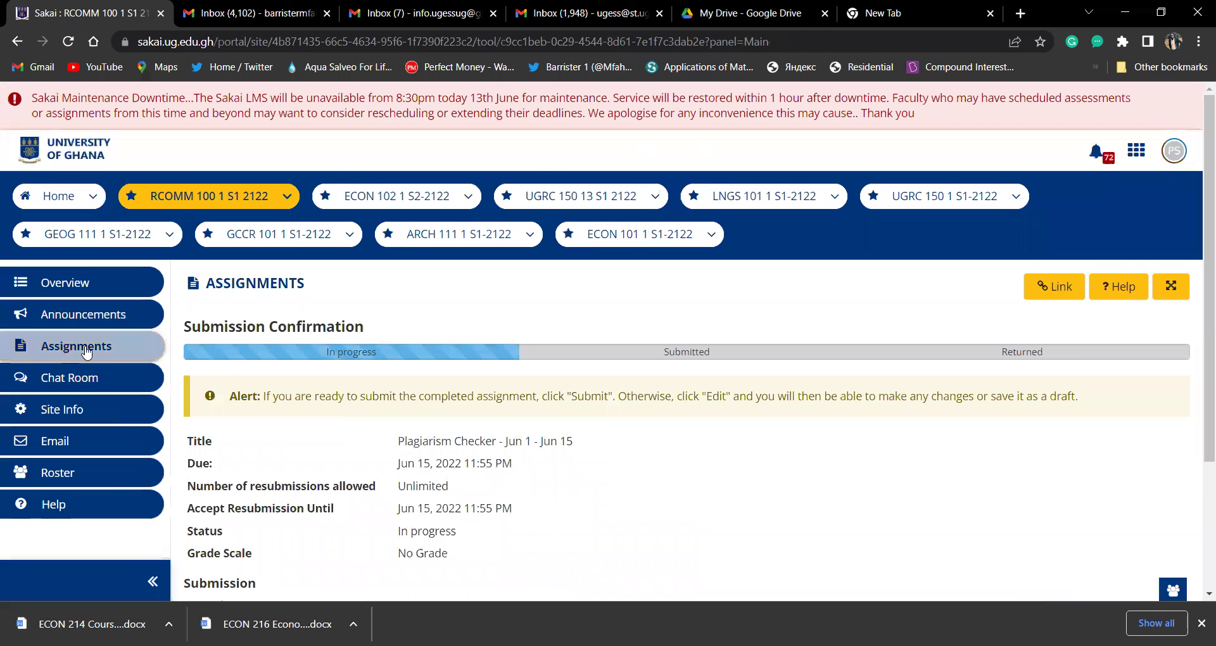
pyautogui.scroll(-2, 283, 440)
pyautogui.scroll(-1, 283, 440)
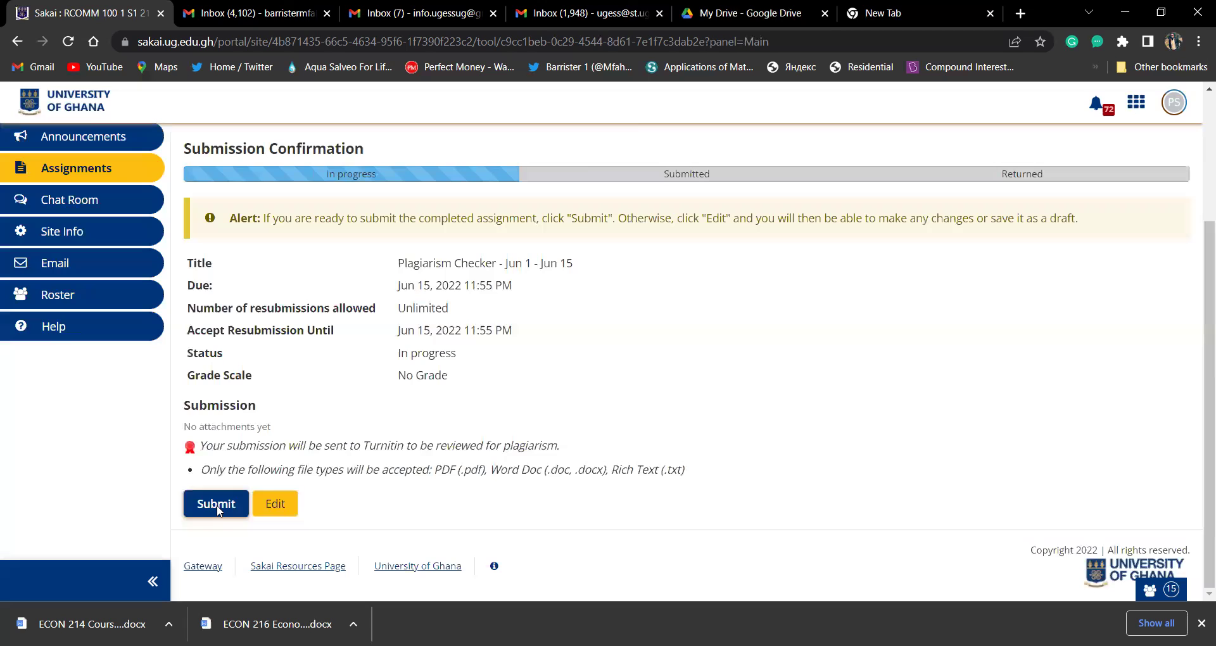
pyautogui.click(215, 505)
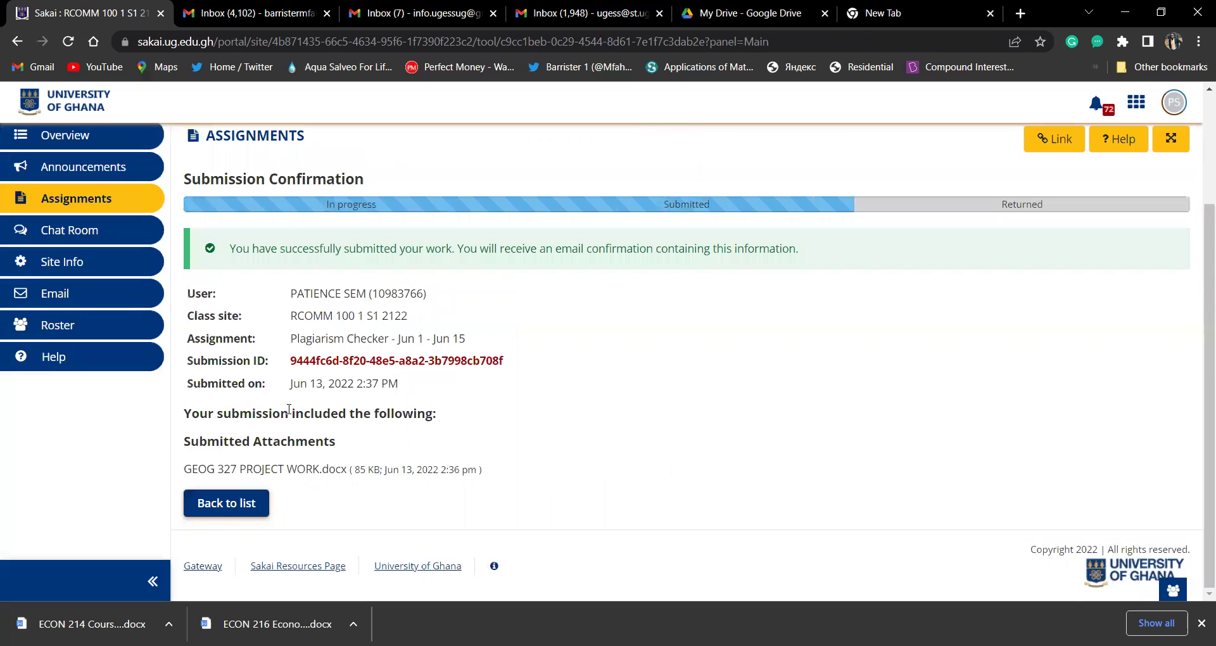
# - Return to the assignments list and reopen "Plagiarism Checker - Jun 1 - Jun 15" to check its submission details and Turnitin report
pyautogui.click(236, 503)
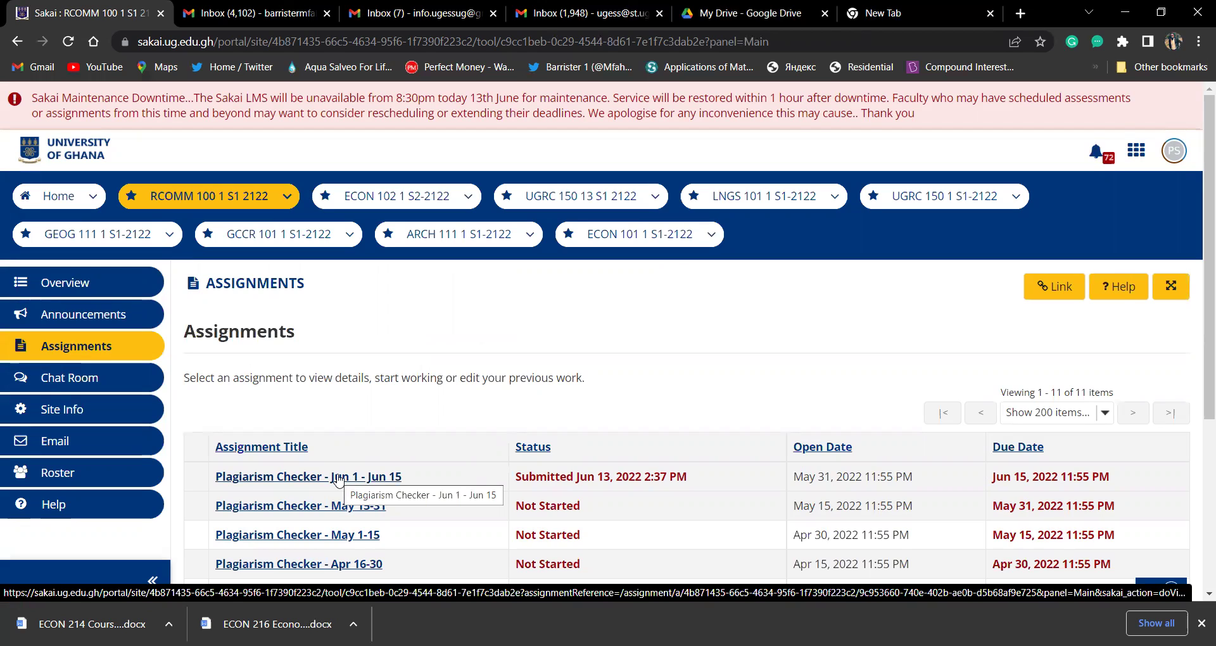
pyautogui.click(337, 479)
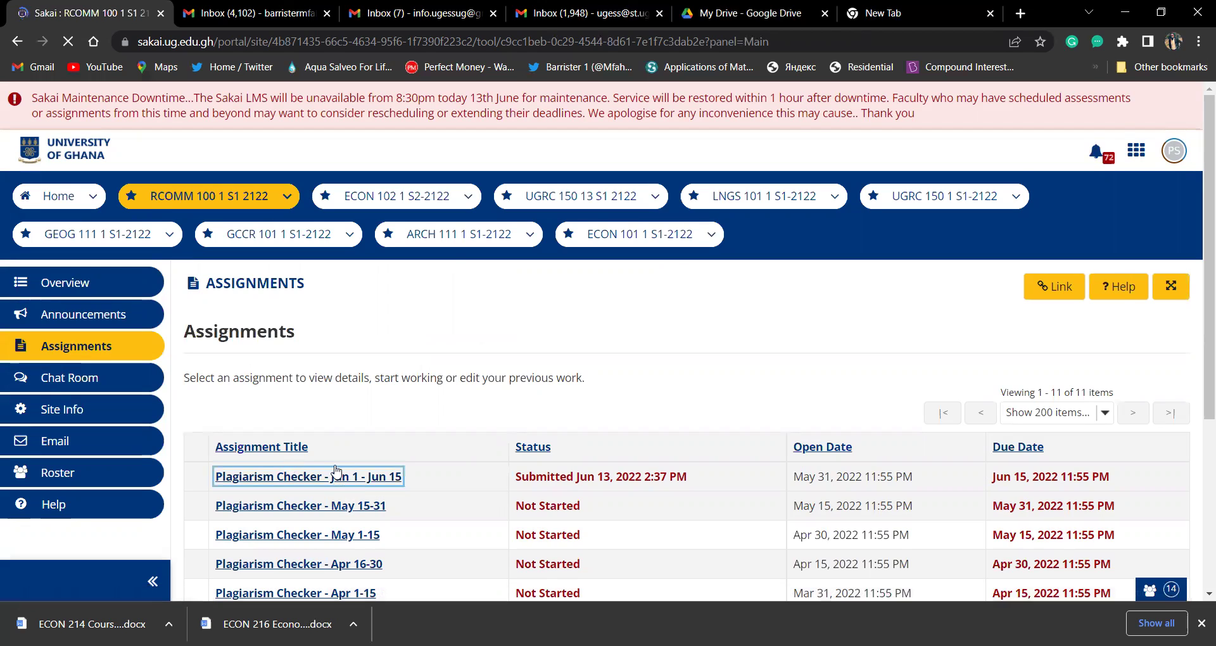
pyautogui.scroll(-3, 552, 392)
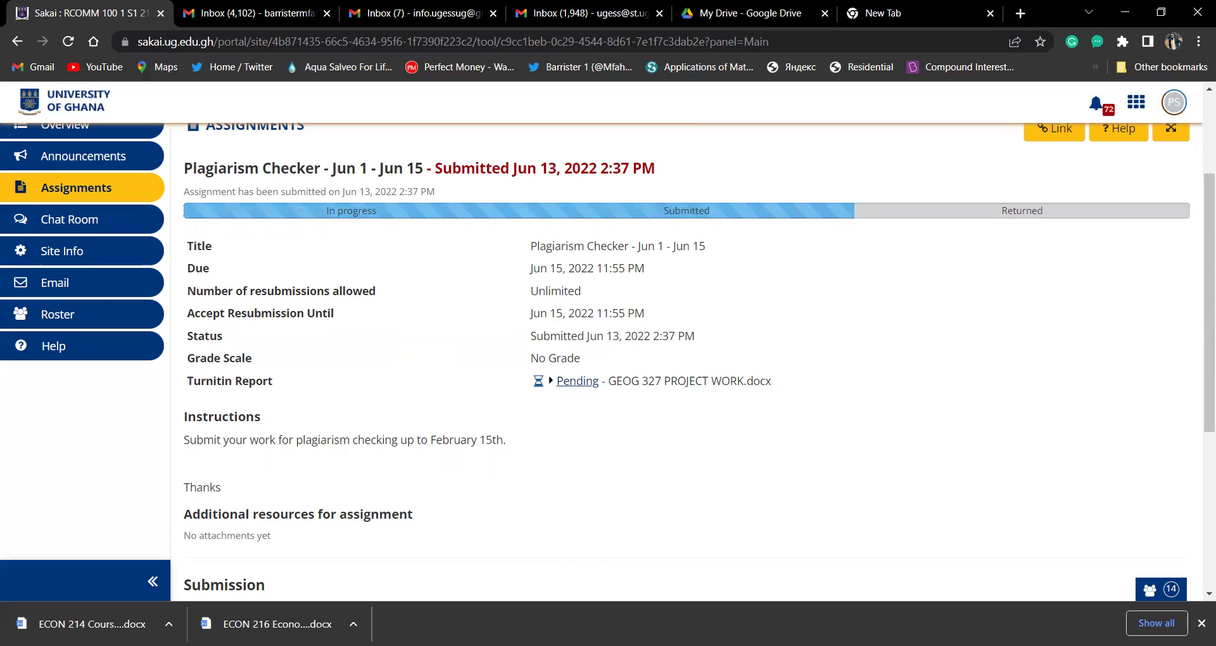
pyautogui.scroll(3, 573, 482)
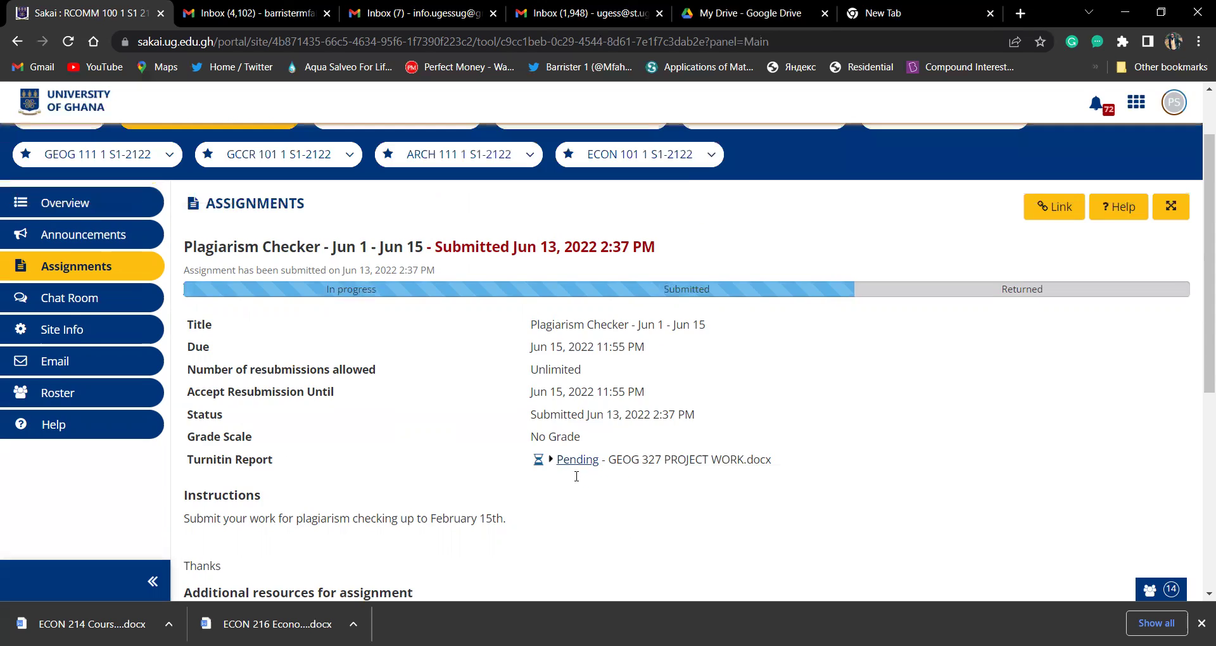
pyautogui.scroll(-4, 589, 487)
pyautogui.scroll(5, 599, 494)
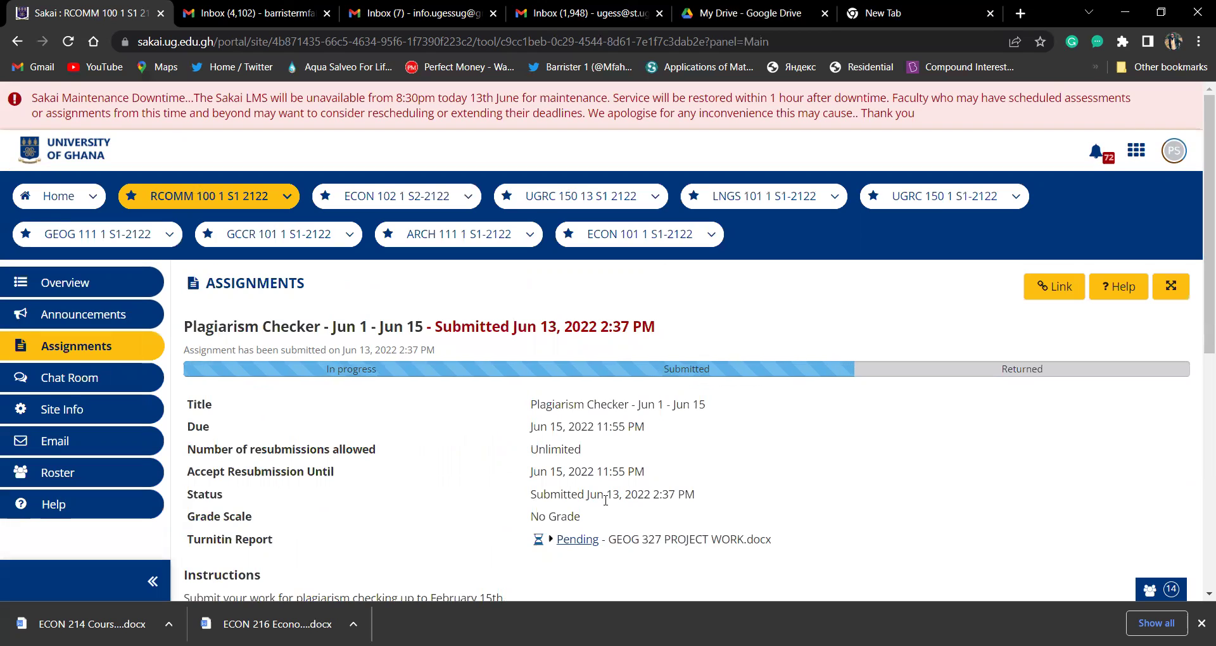
pyautogui.scroll(-3, 608, 506)
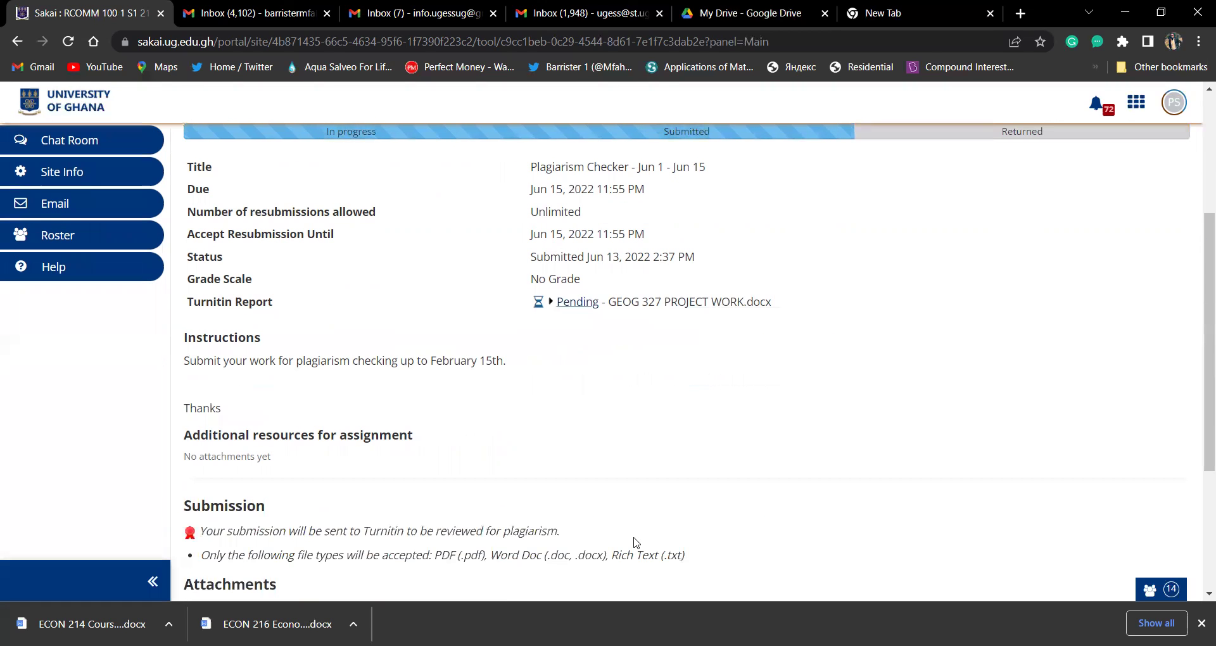